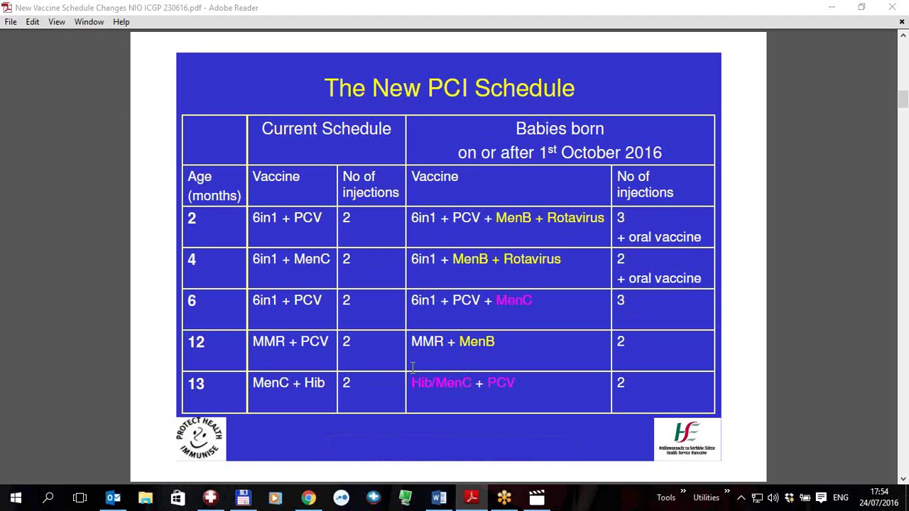
# Step: Show page 4 of the vaccine schedule PDF with the New PCI Schedule table
pyautogui.moveTo(211, 499)
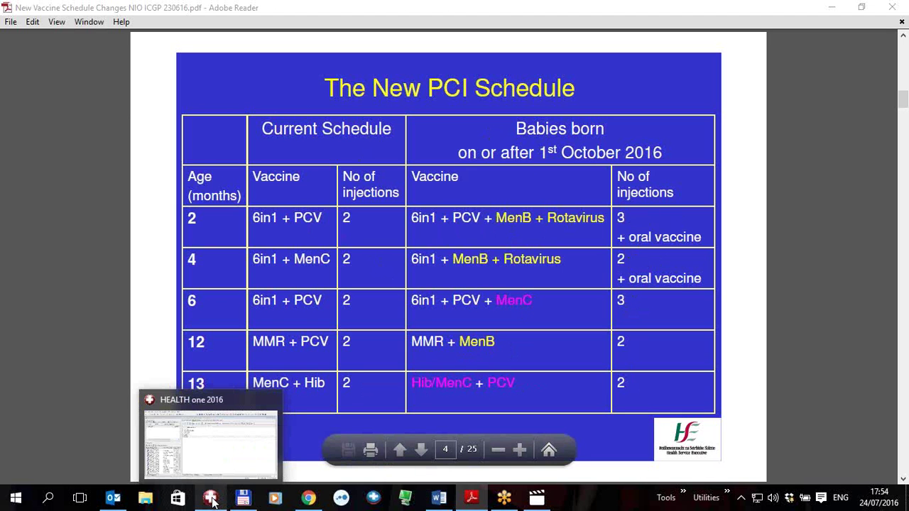
# Step: In the patient record, search aggregates for 'vac' and cancel, as no 2016 schedule exists
pyautogui.click(211, 500)
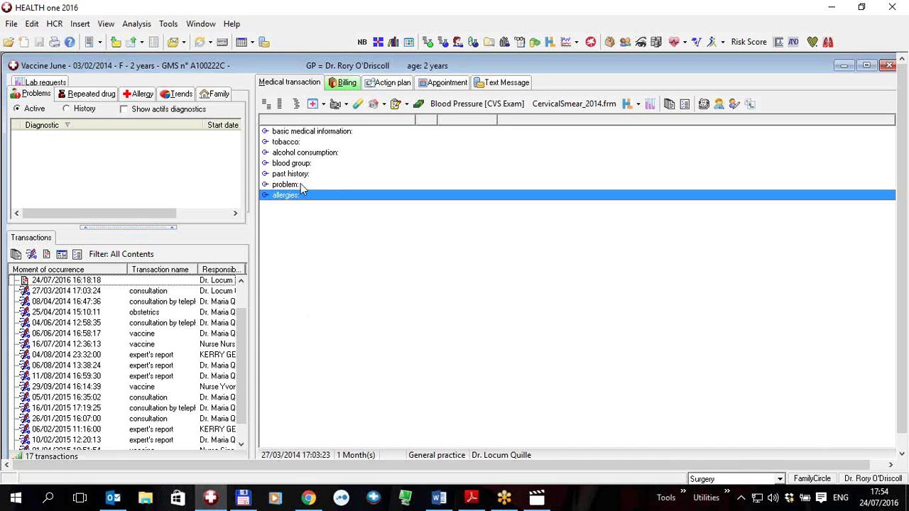
pyautogui.click(297, 106)
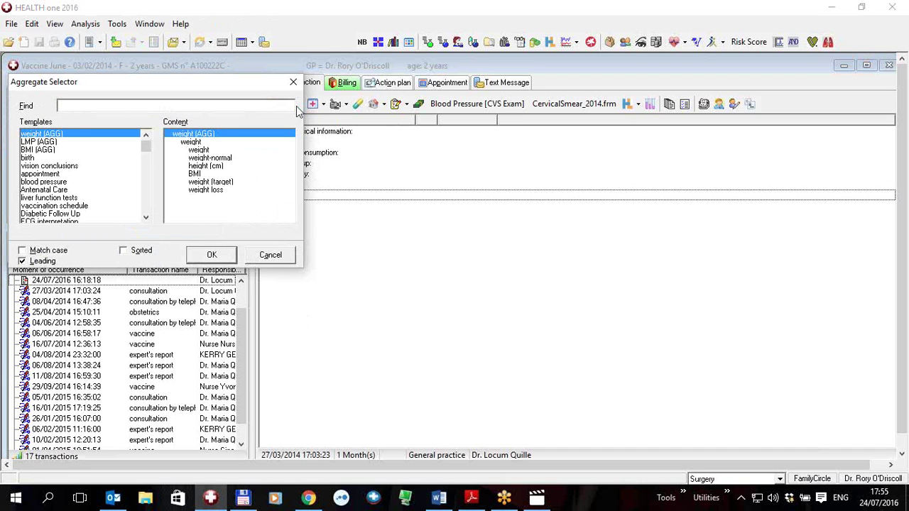
pyautogui.write('vac')
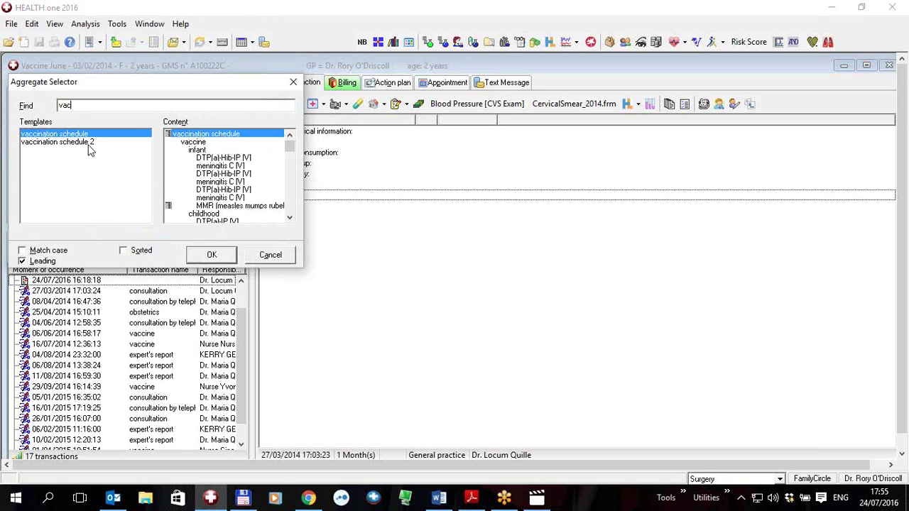
pyautogui.click(271, 257)
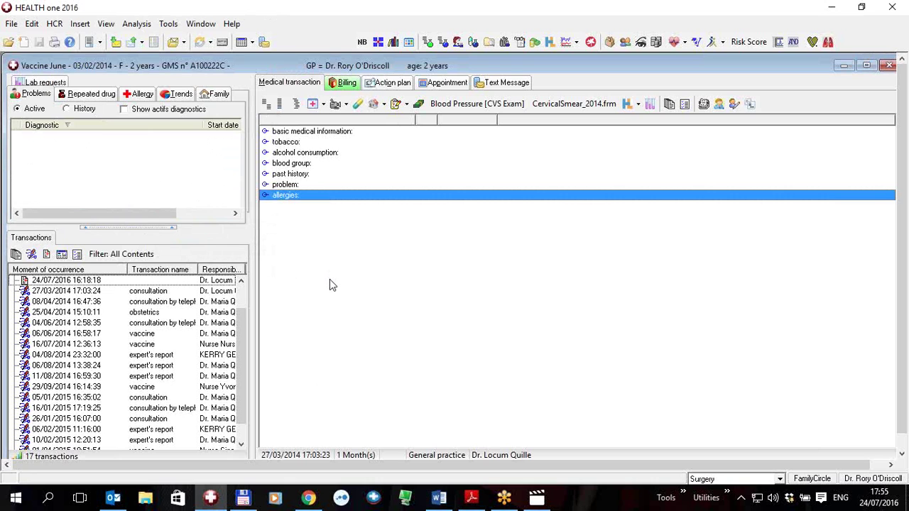
# Step: Open the Configuration Tool's aggregate editor and list the default vaccination aggregates
pyautogui.click(590, 43)
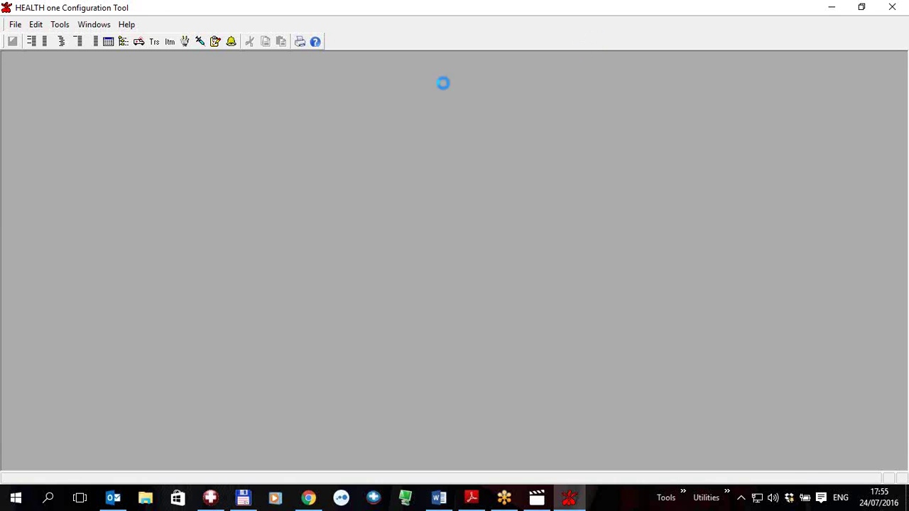
pyautogui.click(15, 24)
pyautogui.moveTo(32, 40)
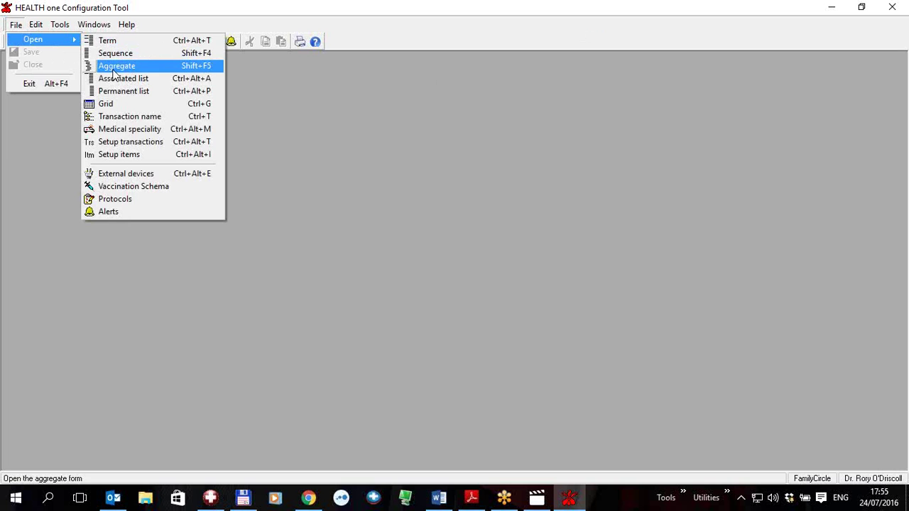
pyautogui.click(113, 70)
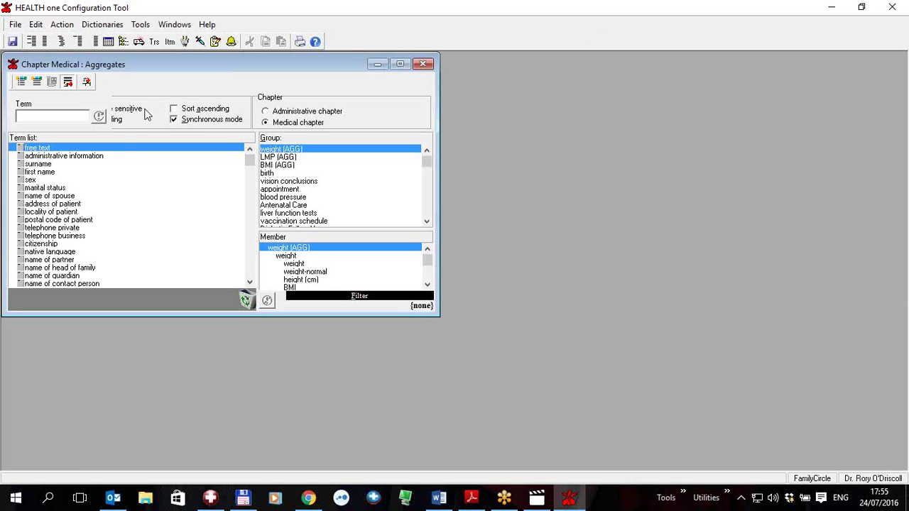
pyautogui.click(86, 83)
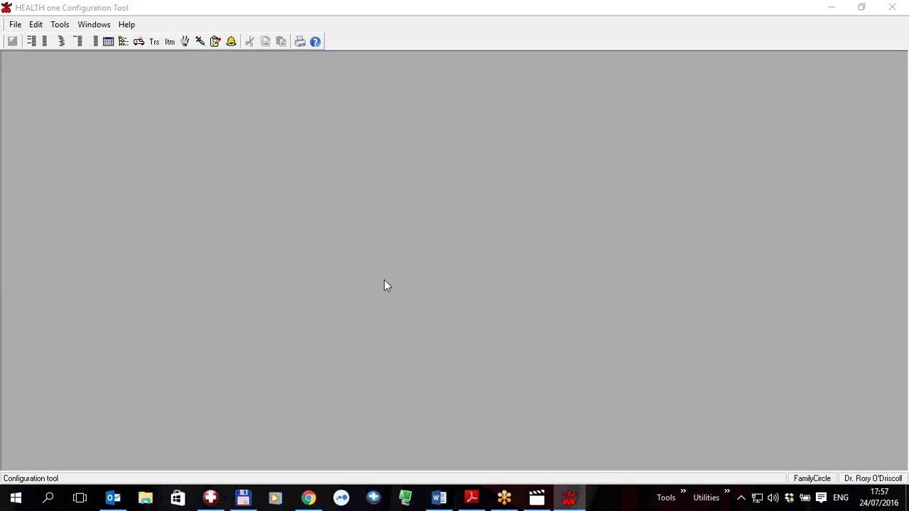
# Step: Add the default Vaccinations_2016 aggregate in the aggregate editor and save it
pyautogui.click(16, 25)
pyautogui.moveTo(24, 41)
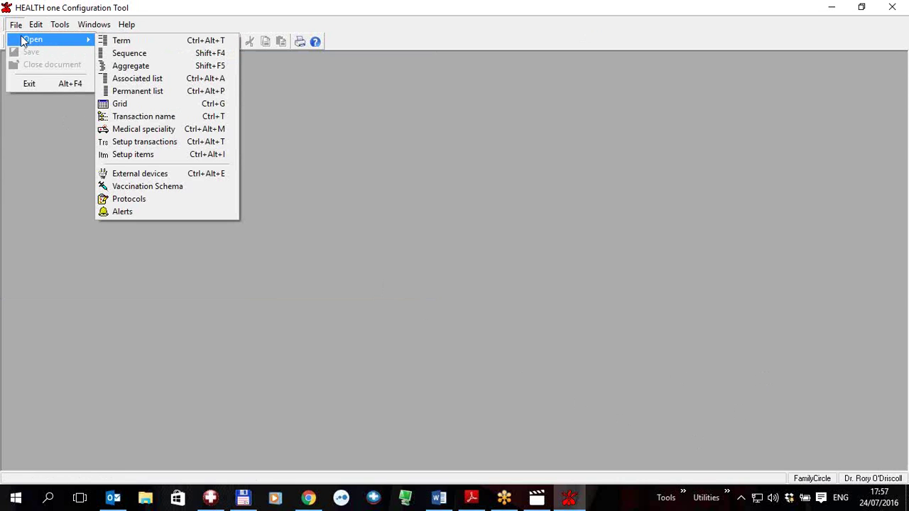
pyautogui.click(133, 66)
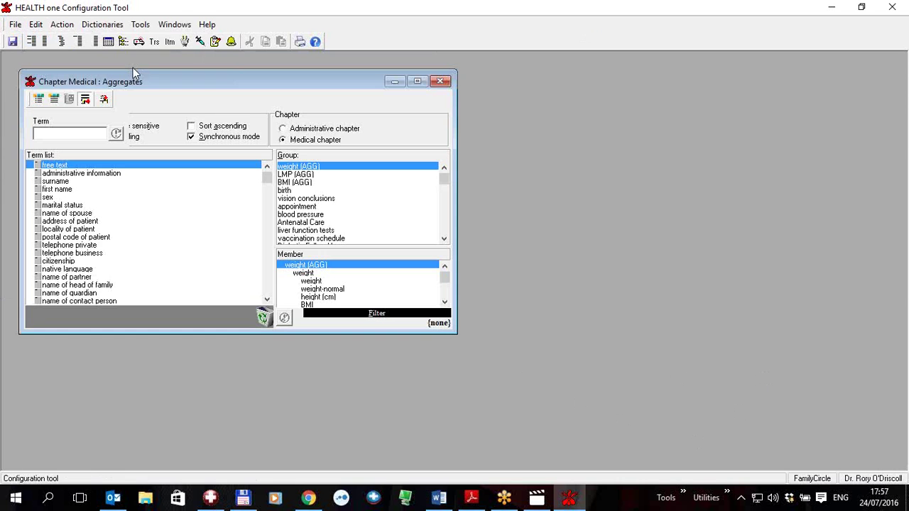
pyautogui.click(104, 100)
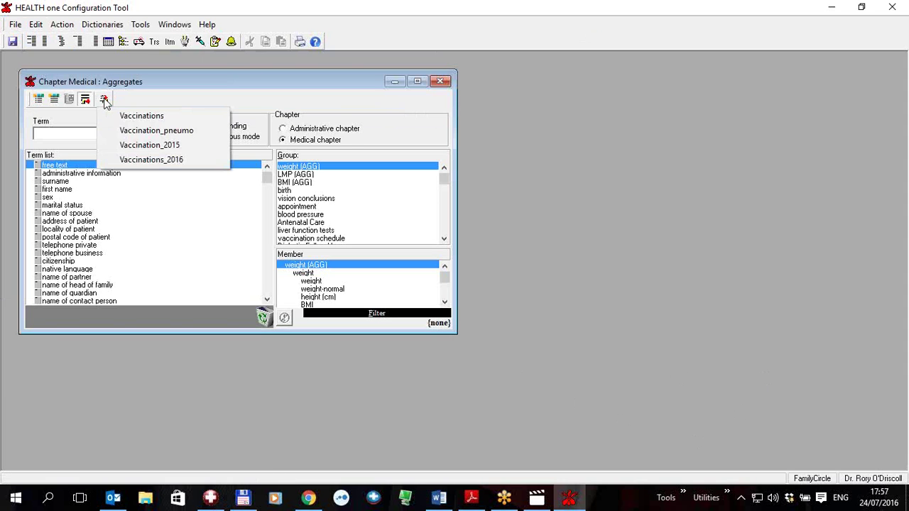
pyautogui.click(151, 160)
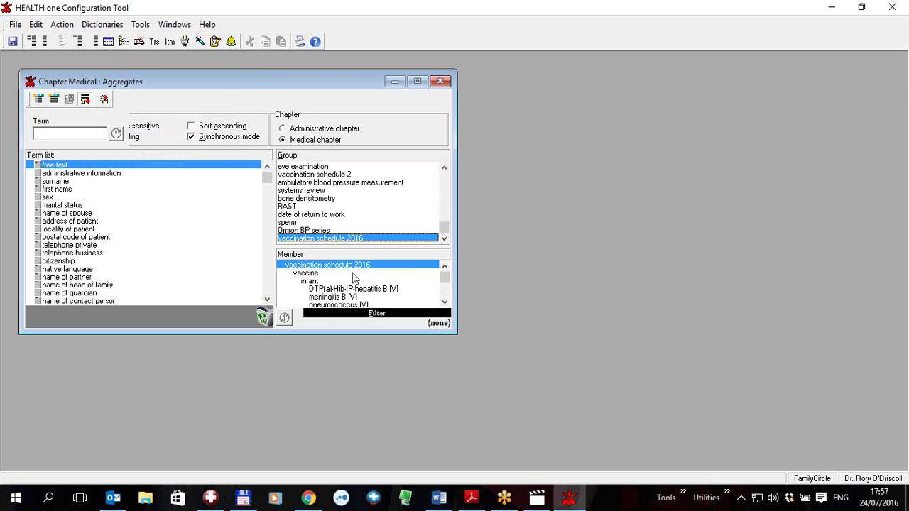
pyautogui.moveTo(352, 328); pyautogui.dragTo(357, 423)
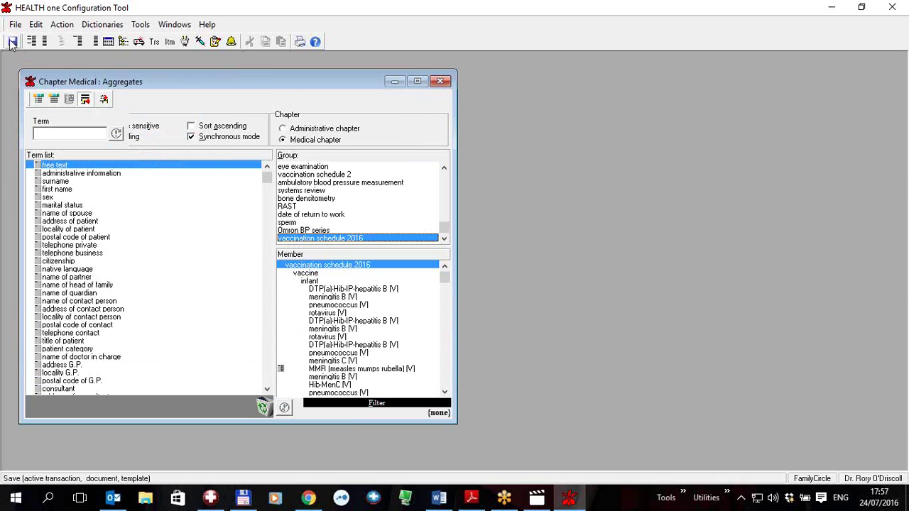
pyautogui.click(438, 81)
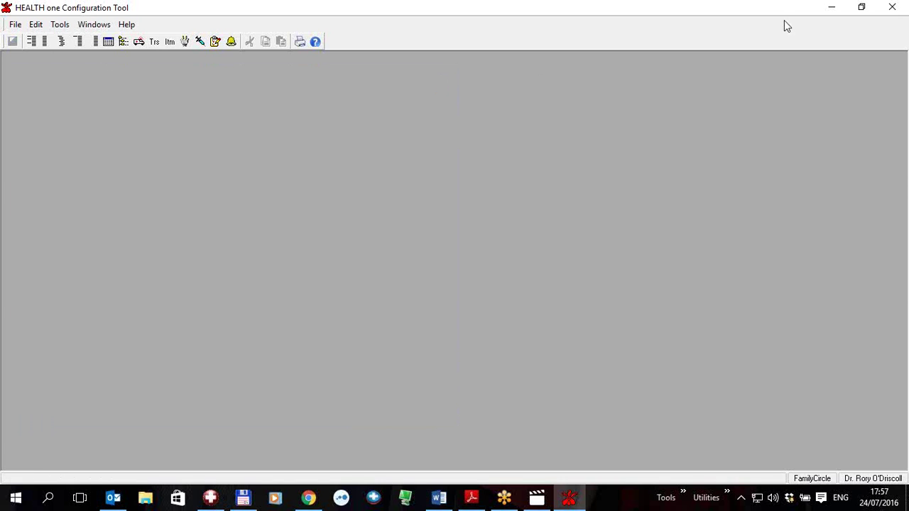
# Step: Back in the patient record, insert the 'vaccination schedule 2016' aggregate found by searching 'vac'
pyautogui.click(893, 7)
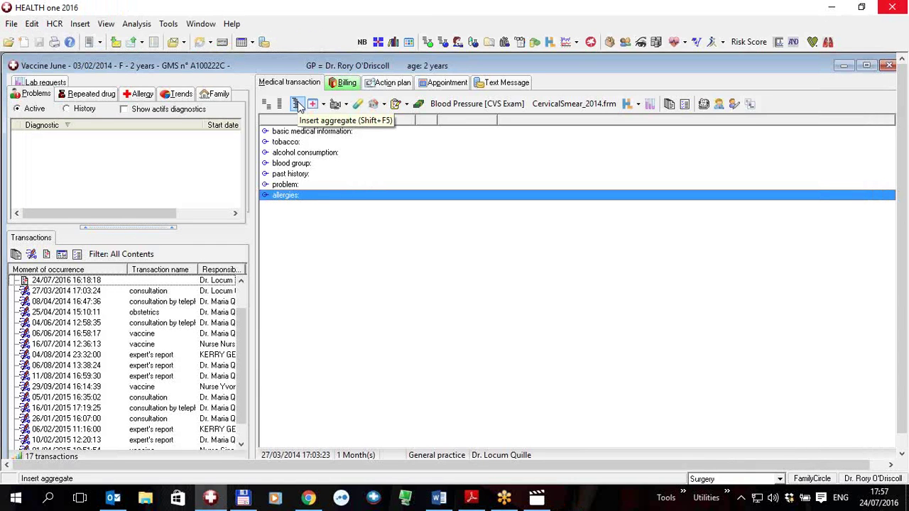
pyautogui.click(297, 105)
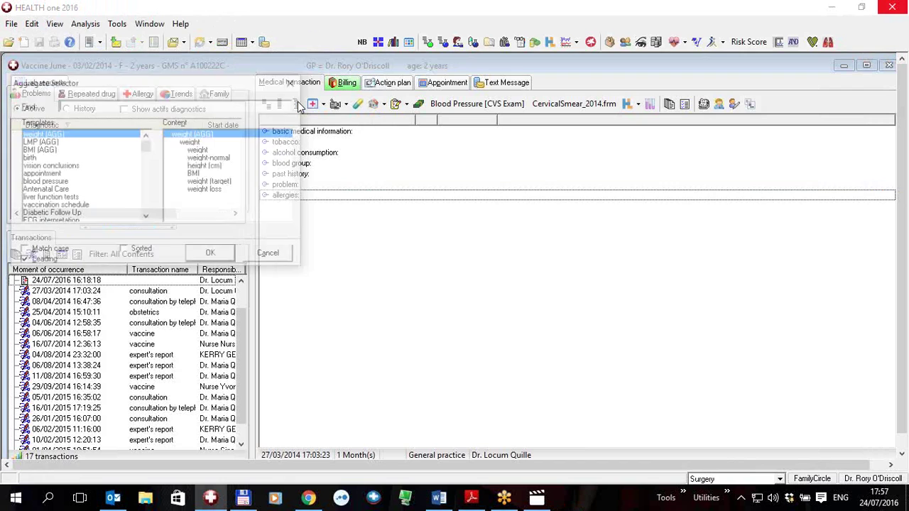
pyautogui.write('vacc')
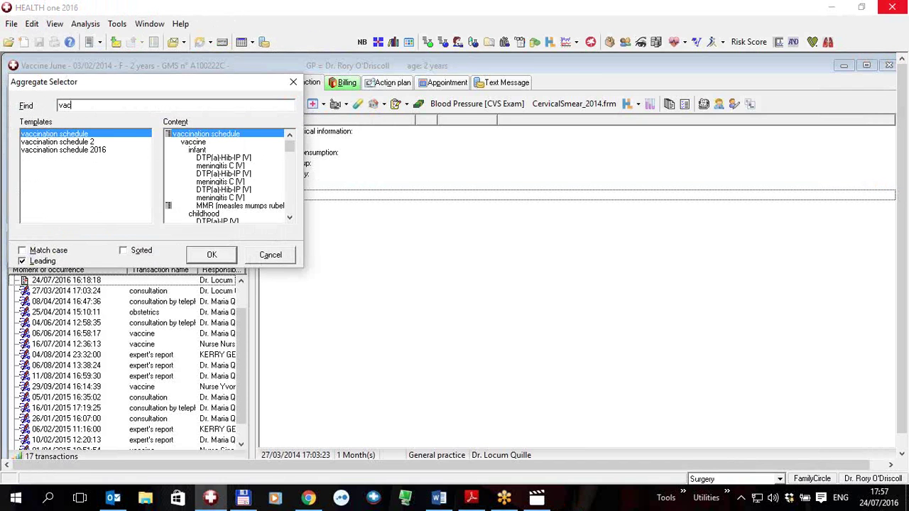
pyautogui.click(96, 151)
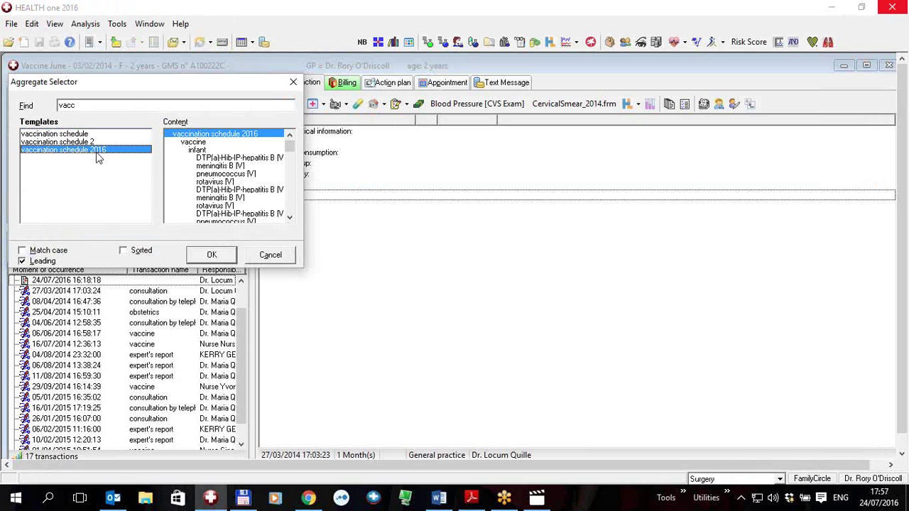
pyautogui.doubleClick(98, 151)
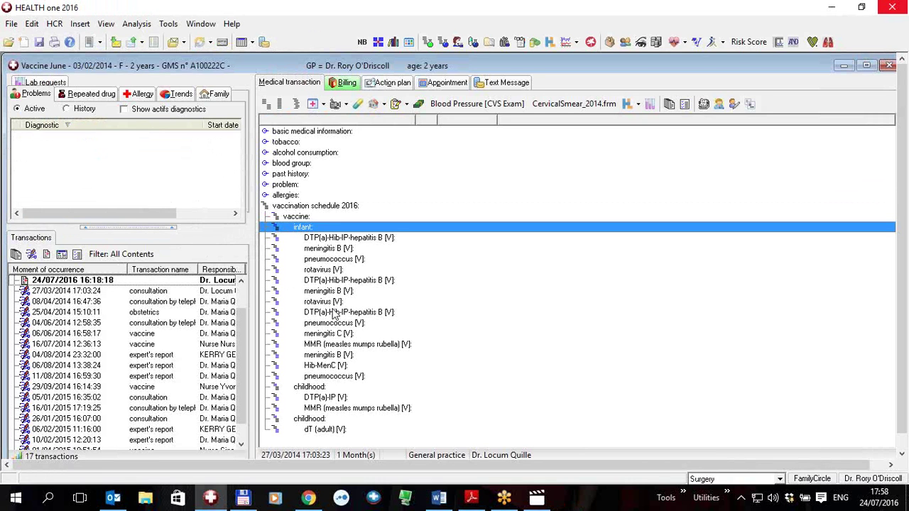
pyautogui.click(362, 260)
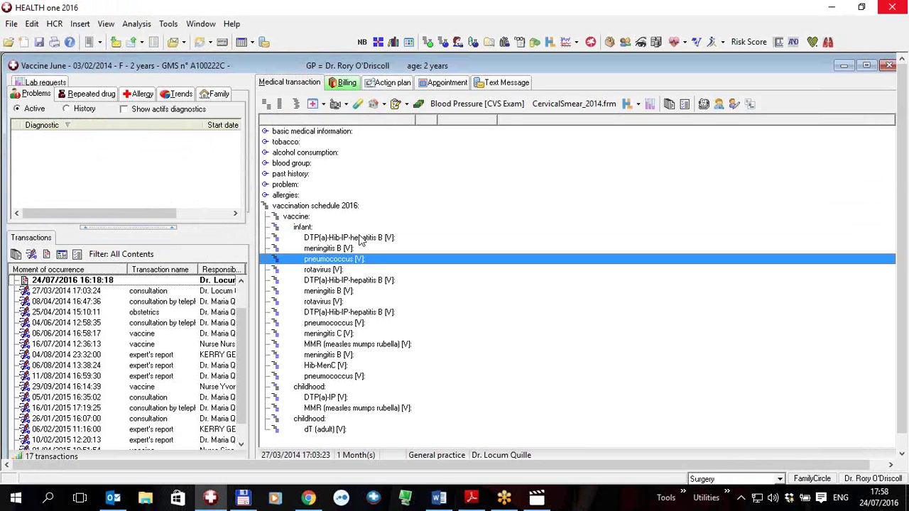
# Step: Apply the Vaccinations_2016 schedule to calculate vaccine due dates from the 03/02/2014 birthdate
pyautogui.rightClick(375, 267)
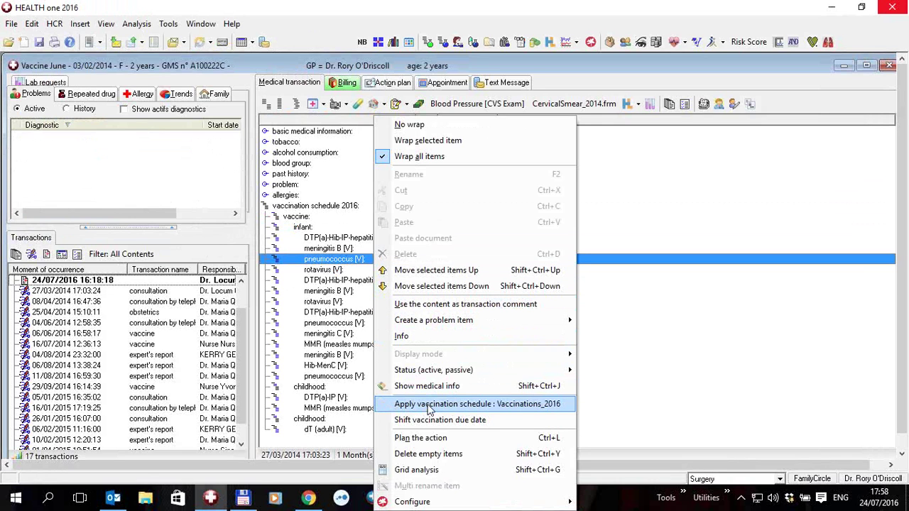
pyautogui.click(523, 404)
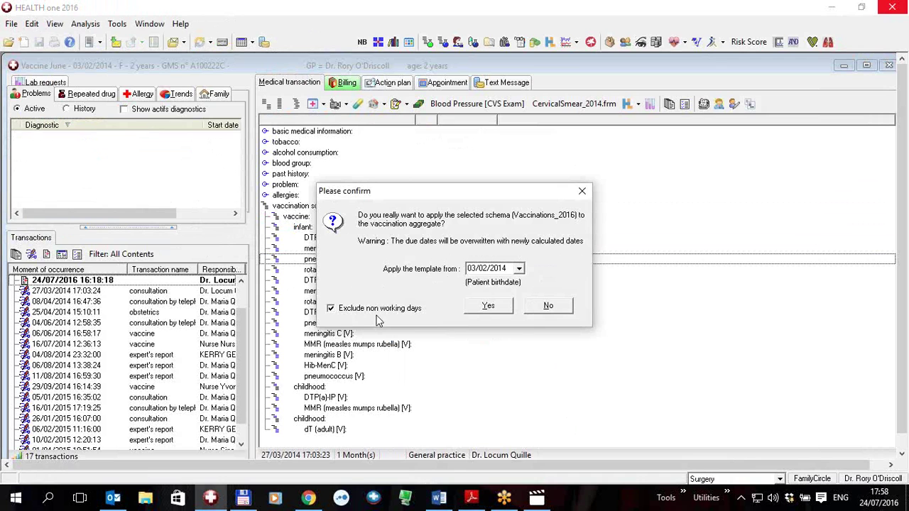
pyautogui.click(489, 306)
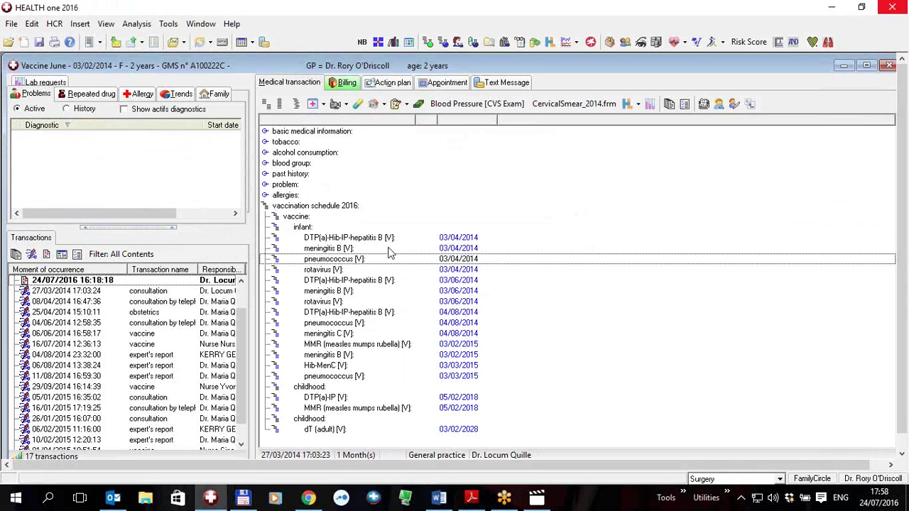
pyautogui.moveTo(391, 242); pyautogui.dragTo(391, 262)
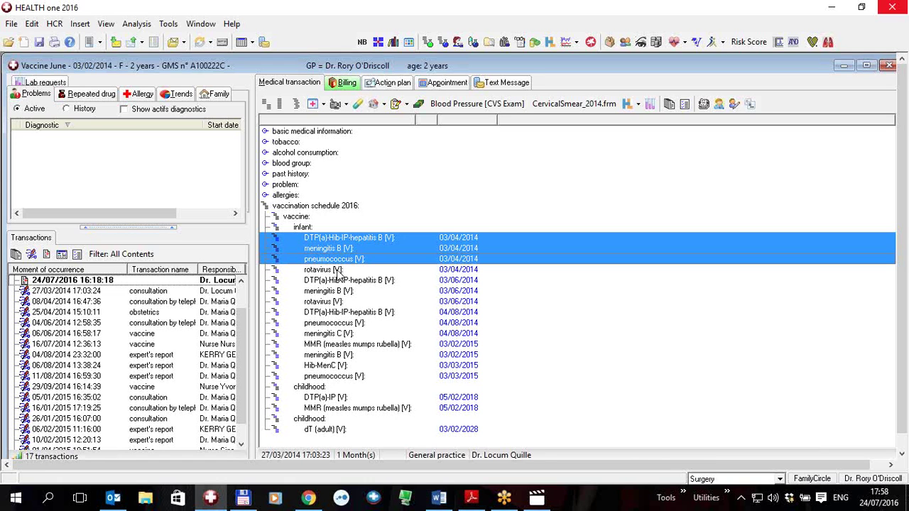
pyautogui.moveTo(352, 242); pyautogui.dragTo(350, 272)
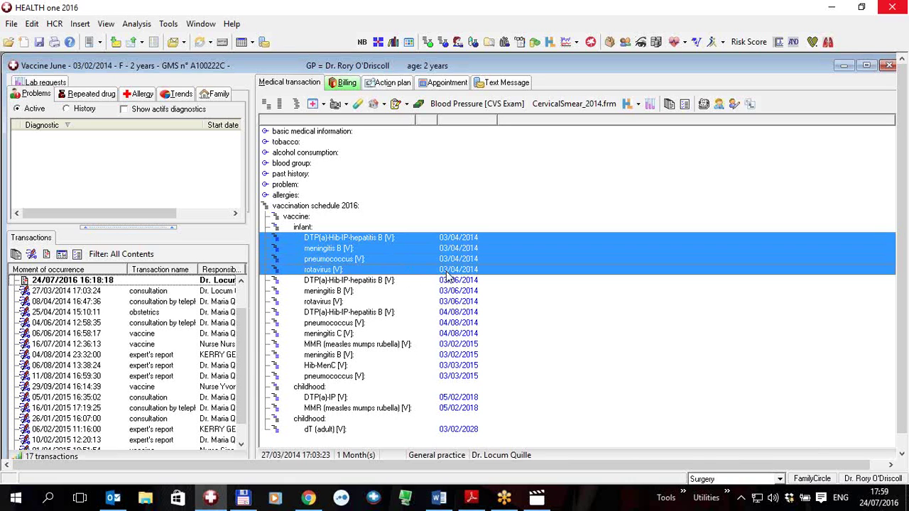
pyautogui.moveTo(390, 284); pyautogui.dragTo(389, 302)
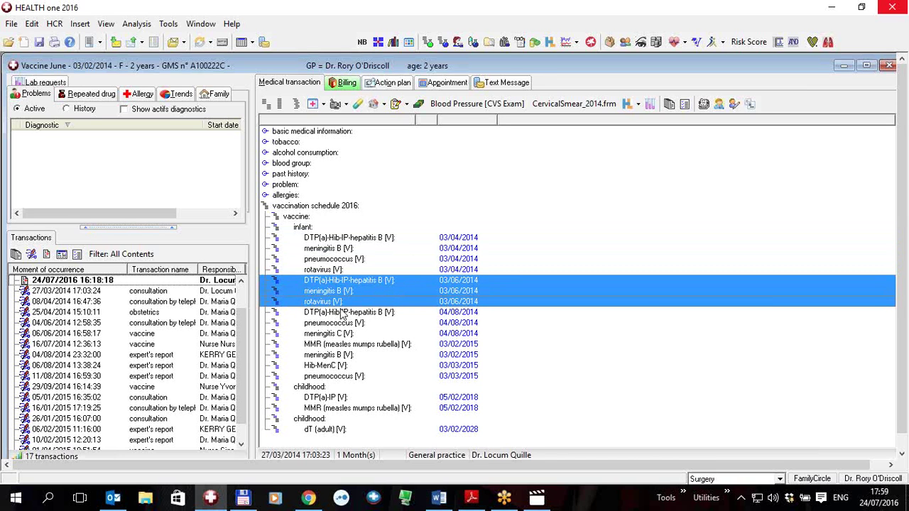
pyautogui.click(380, 316)
pyautogui.moveTo(380, 318); pyautogui.dragTo(379, 331)
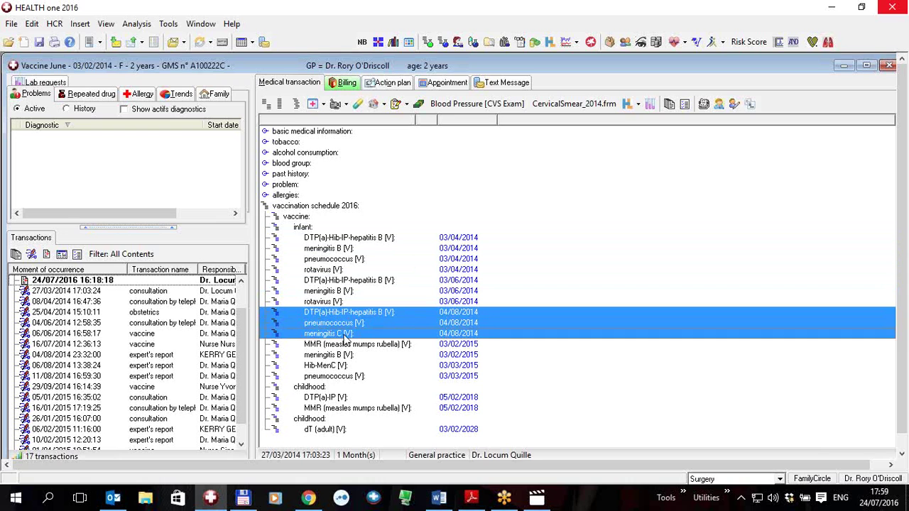
pyautogui.moveTo(390, 346); pyautogui.dragTo(391, 357)
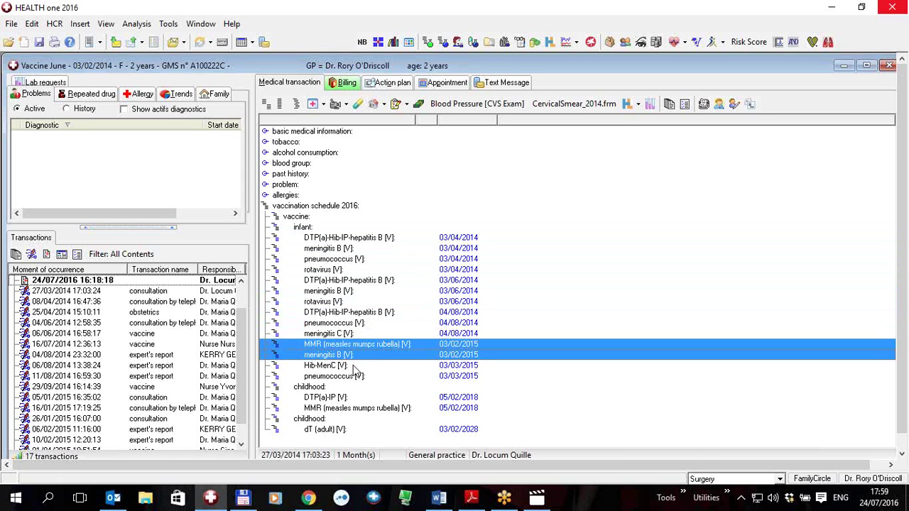
pyautogui.moveTo(355, 369); pyautogui.dragTo(356, 378)
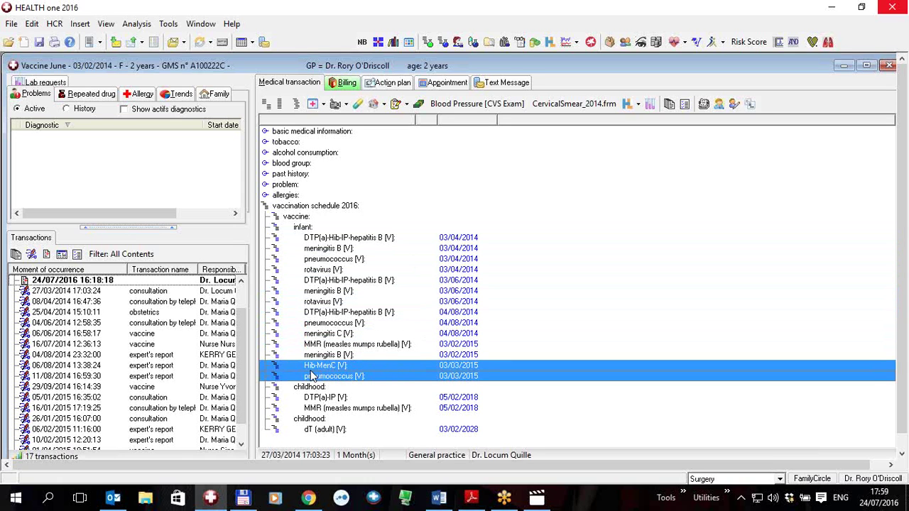